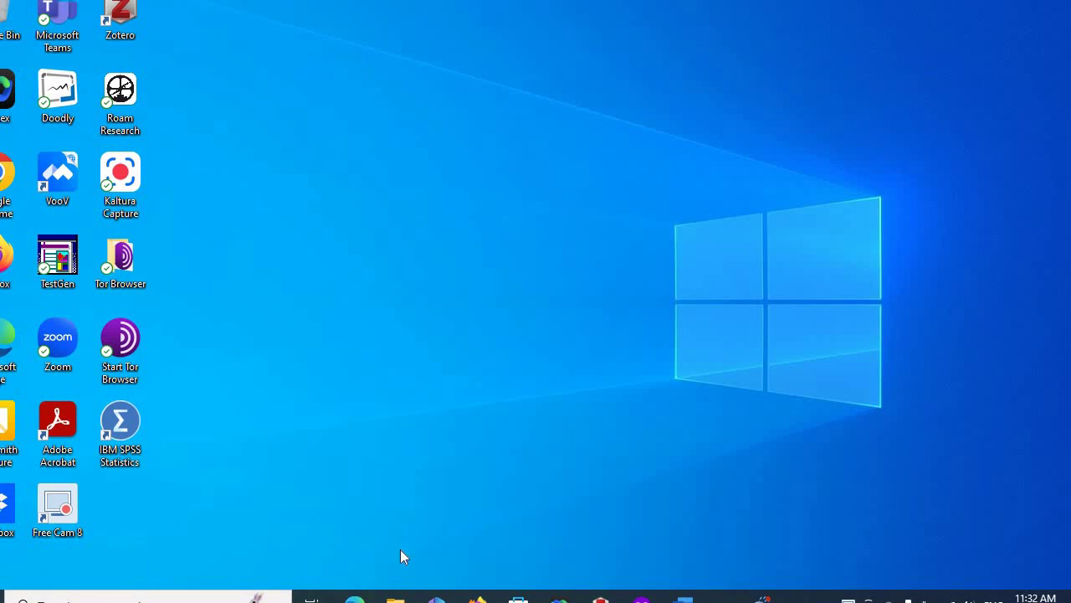
# - Check Zotero's installed add-ons list, selecting the LibreOffice integration entry, then close it
pyautogui.moveTo(684, 598)
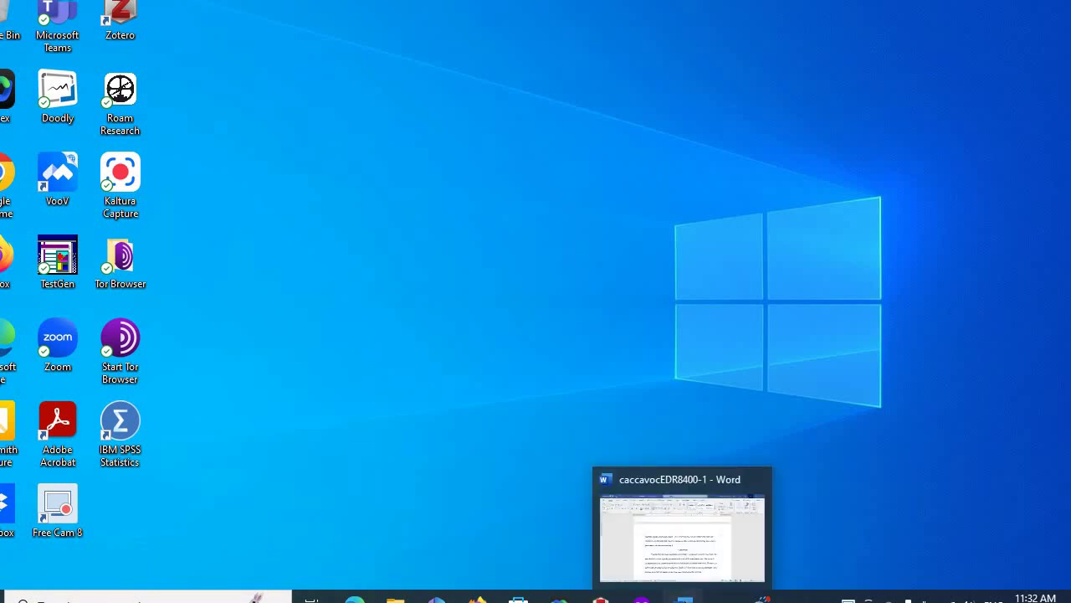
pyautogui.click(684, 597)
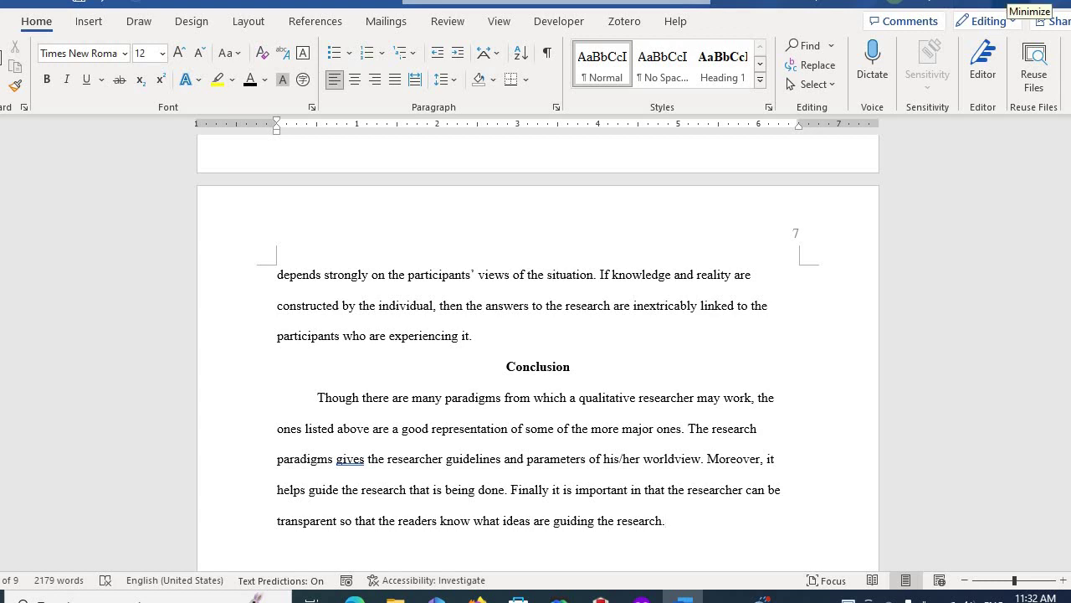
pyautogui.click(1015, 3)
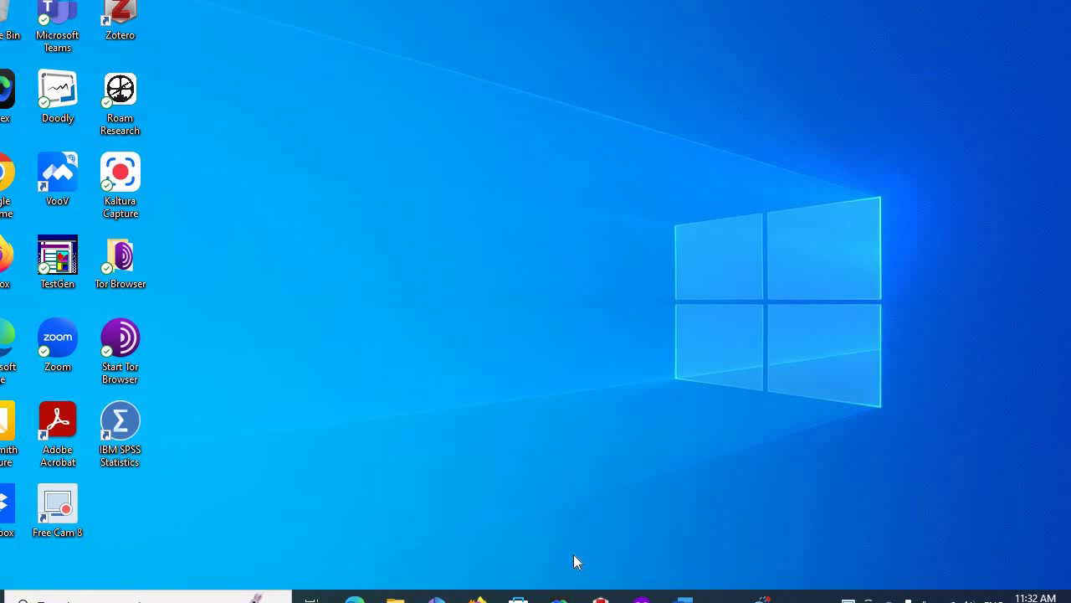
pyautogui.moveTo(601, 596)
pyautogui.click(601, 596)
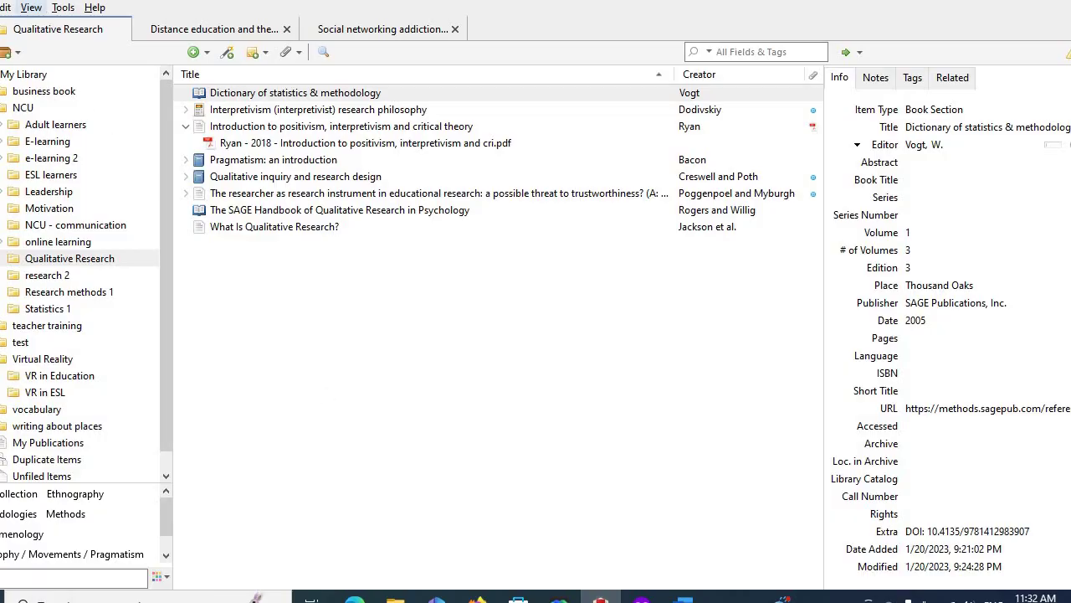
pyautogui.click(60, 8)
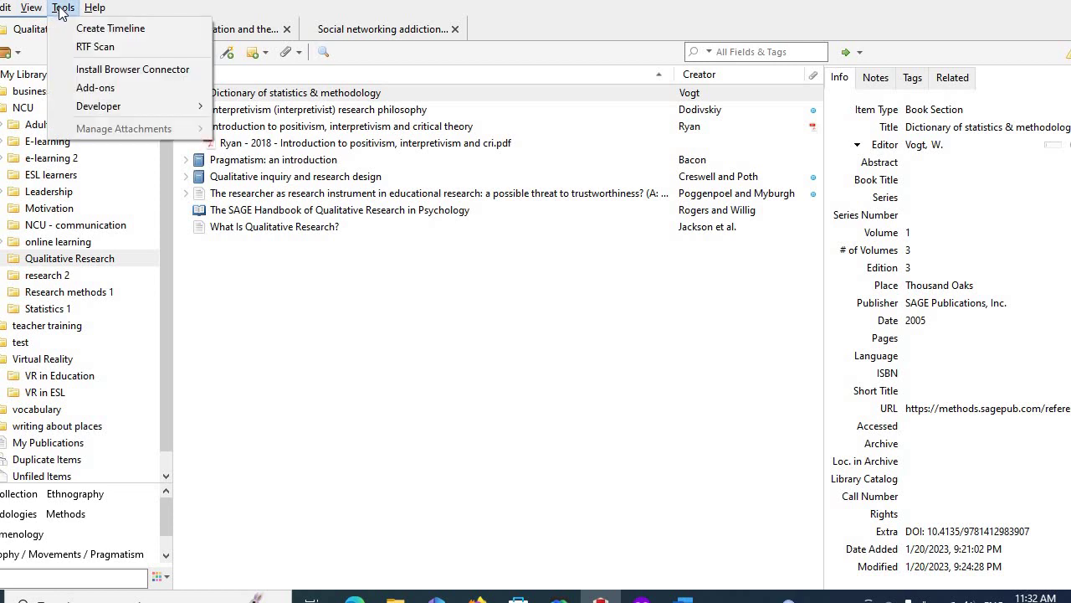
pyautogui.click(96, 88)
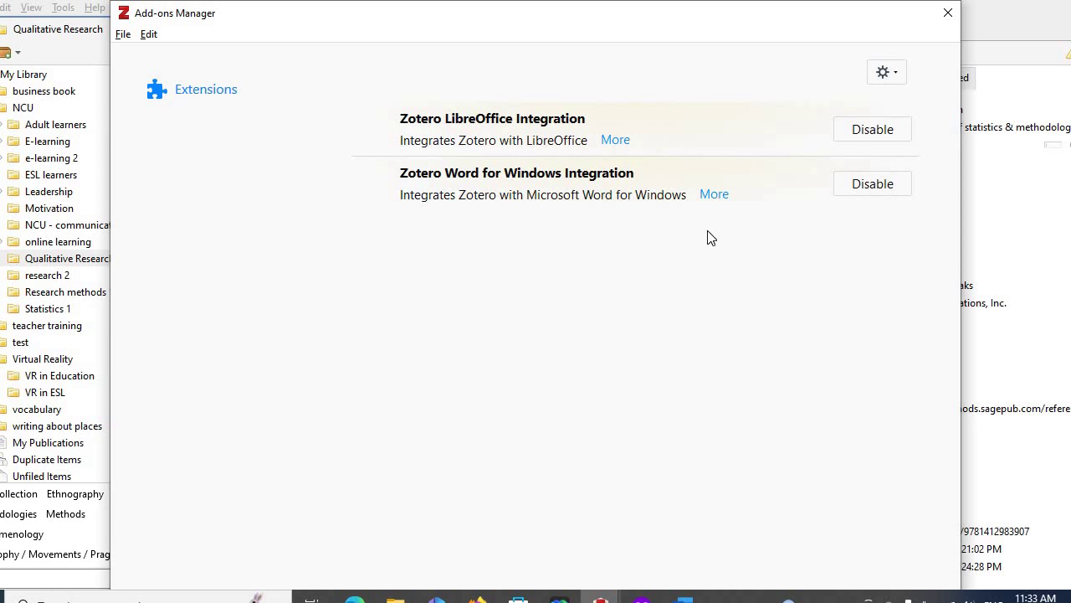
pyautogui.click(909, 148)
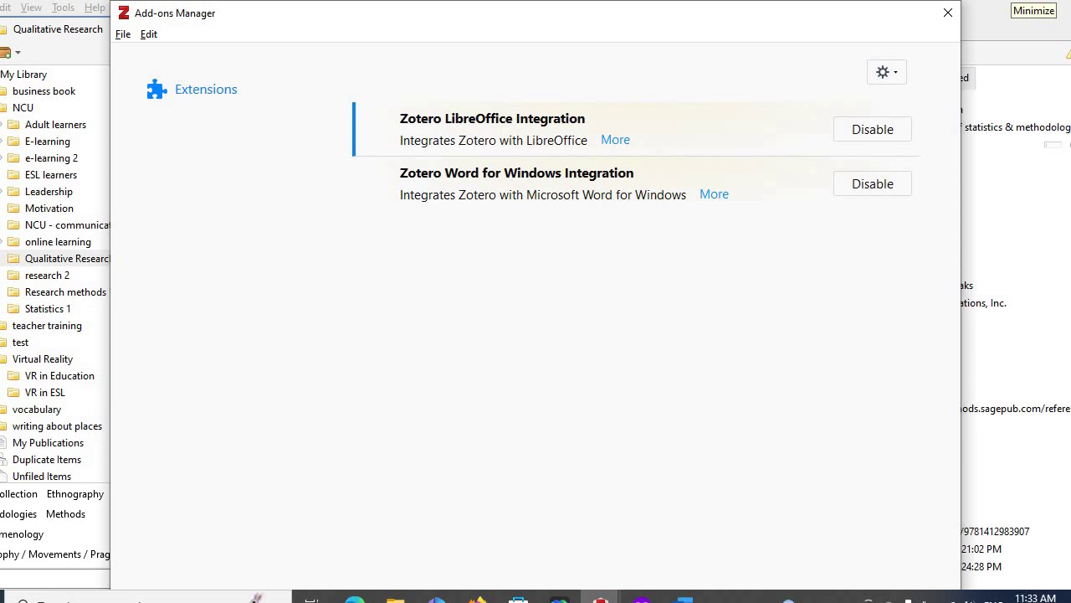
pyautogui.click(975, 10)
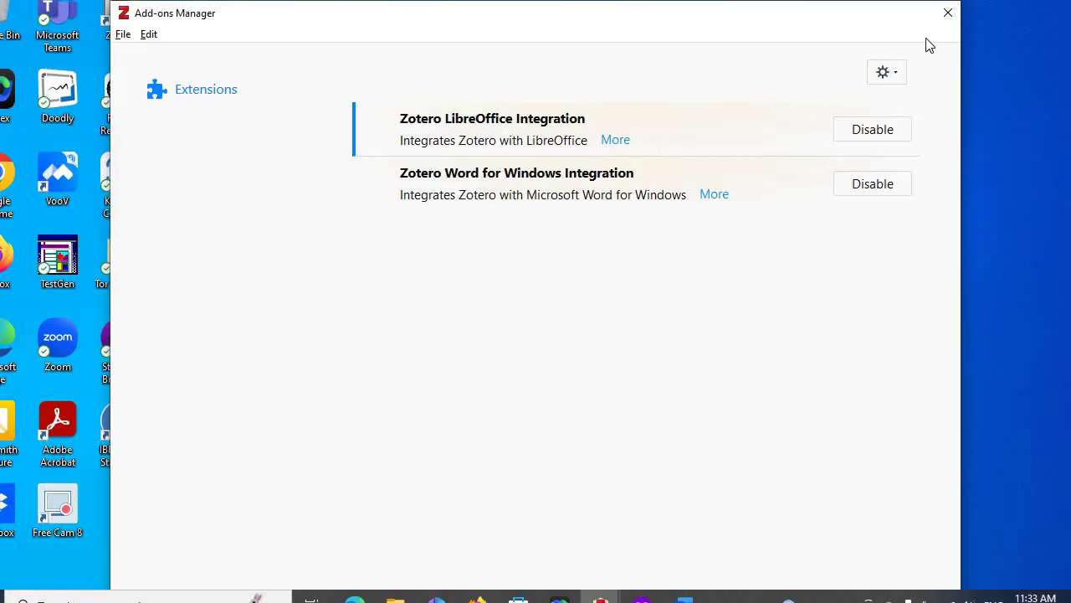
pyautogui.click(948, 15)
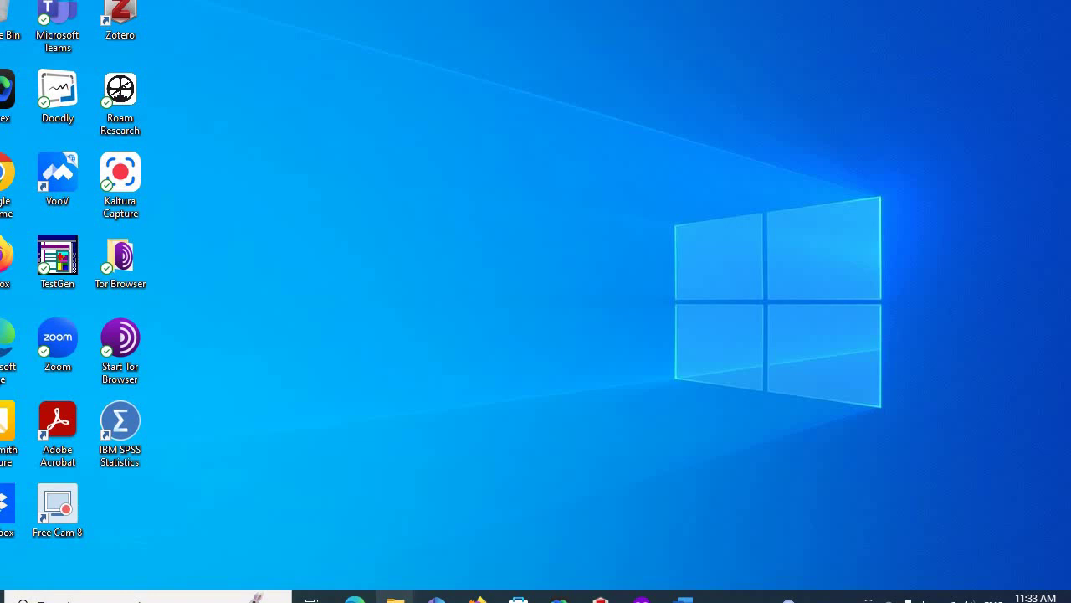
# - Navigate from This PC through C: and Program Files (x86)\Zotero into the extensions folder
pyautogui.moveTo(396, 599)
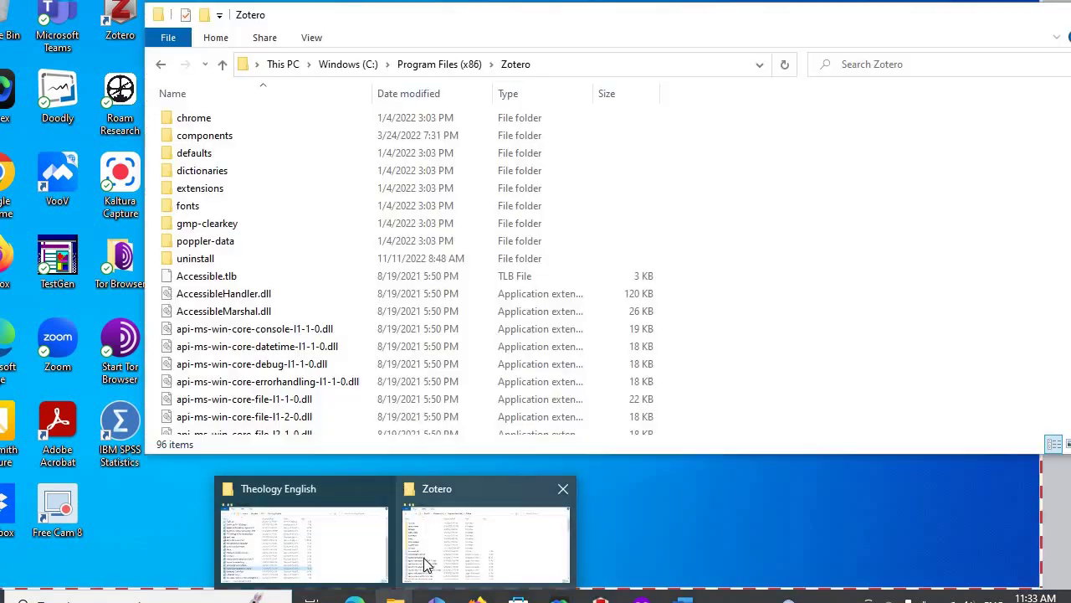
pyautogui.click(423, 564)
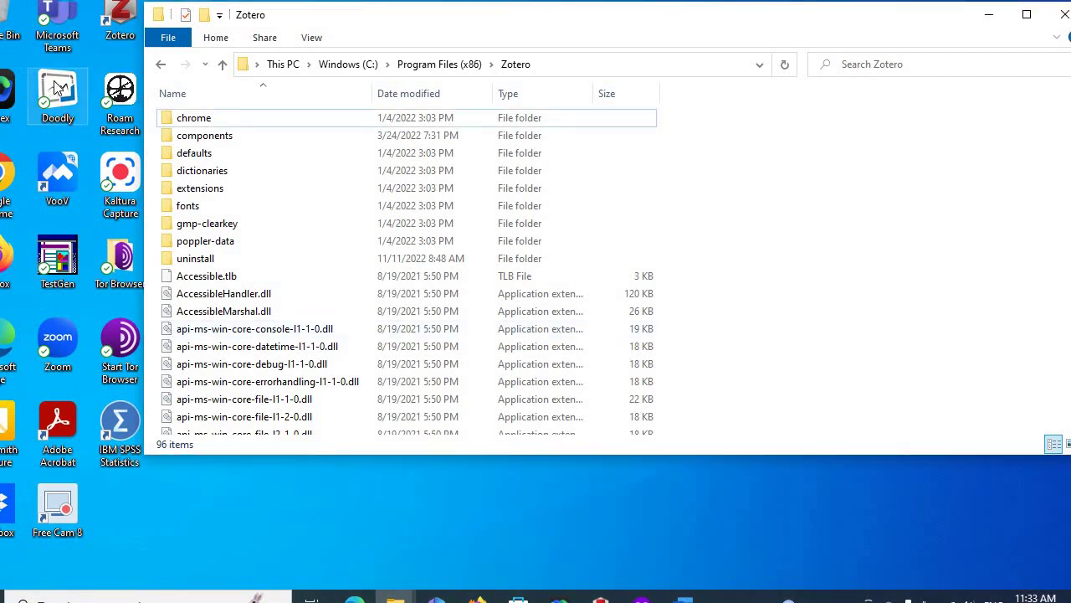
pyautogui.click(223, 62)
pyautogui.click(223, 64)
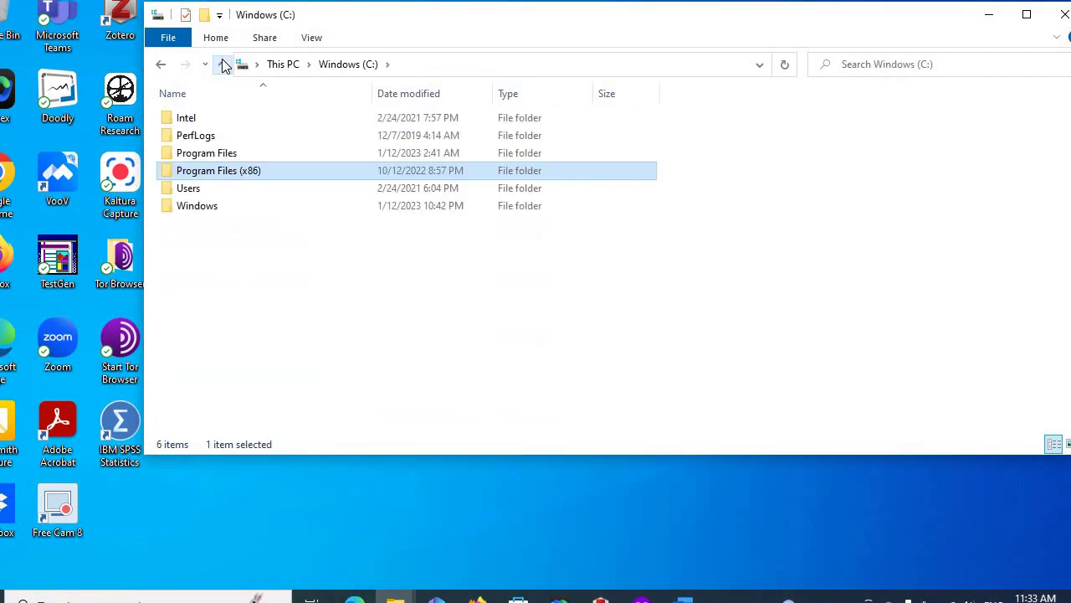
pyautogui.click(224, 64)
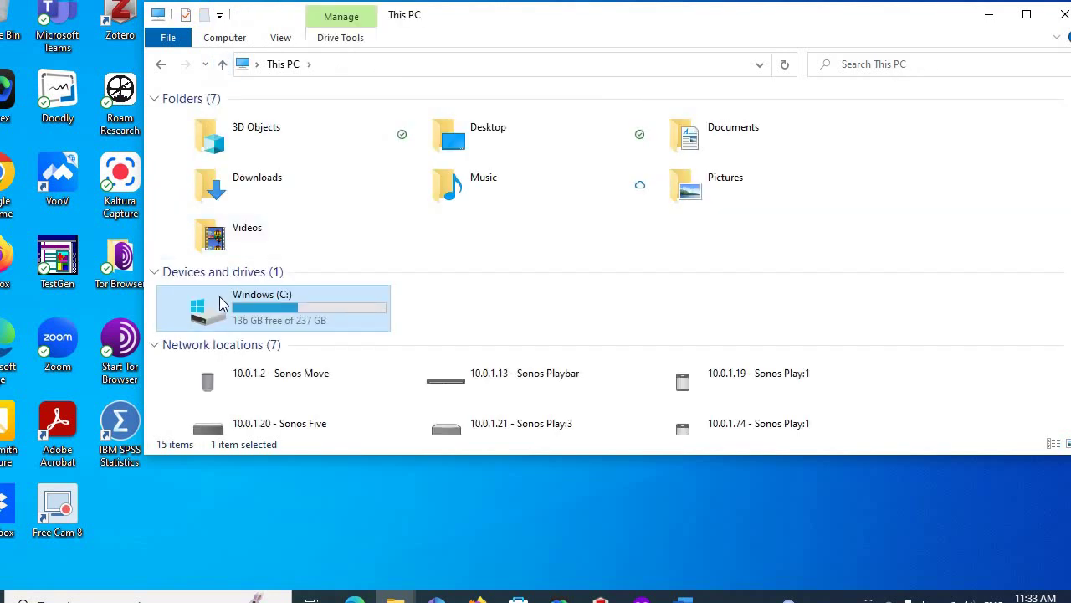
pyautogui.doubleClick(225, 304)
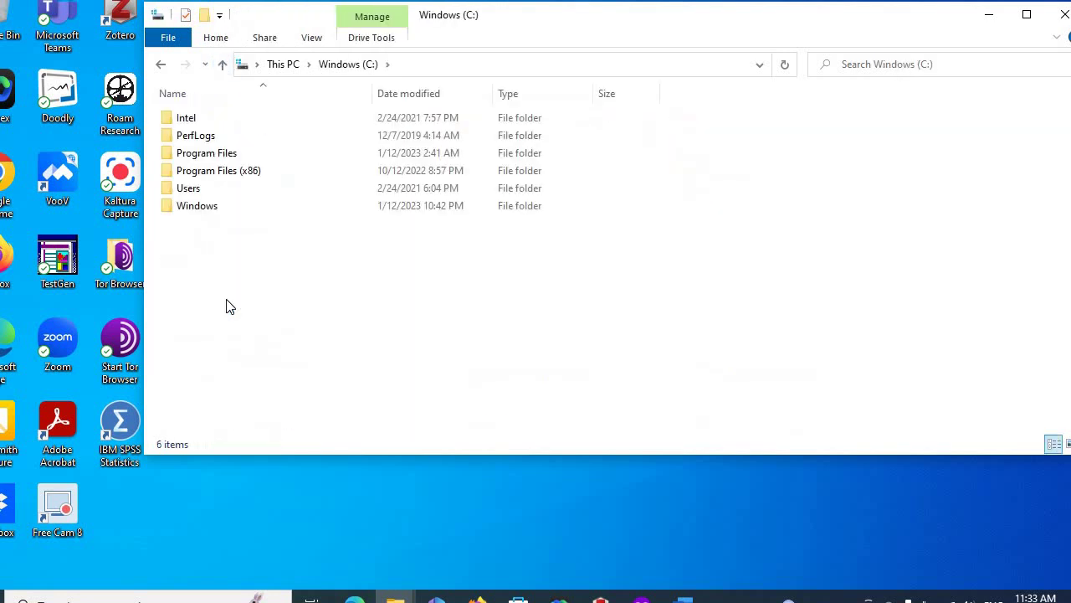
pyautogui.doubleClick(224, 172)
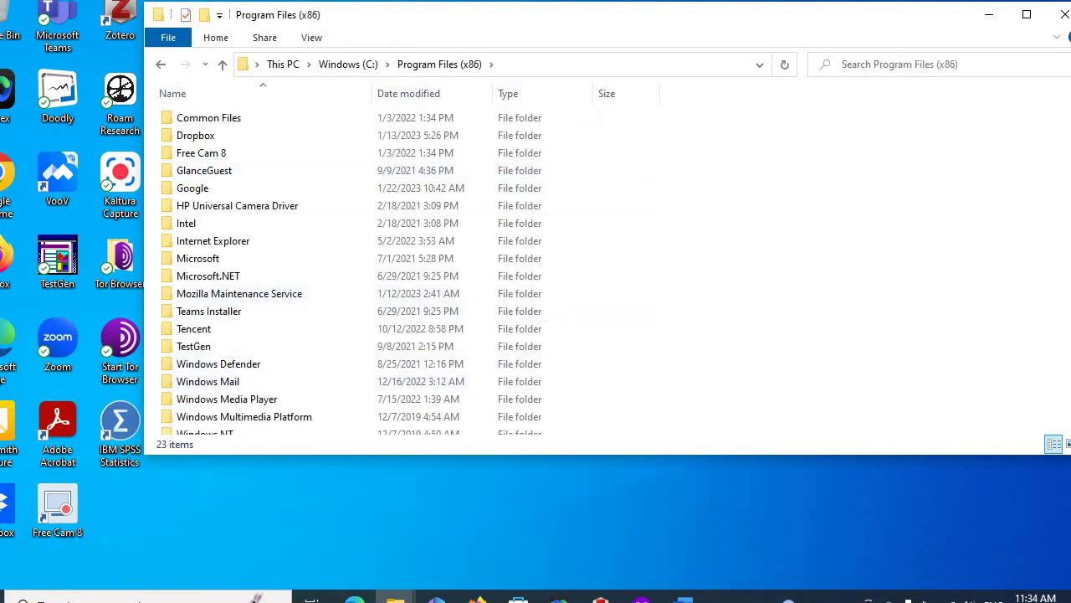
pyautogui.scroll(-2, 351, 268)
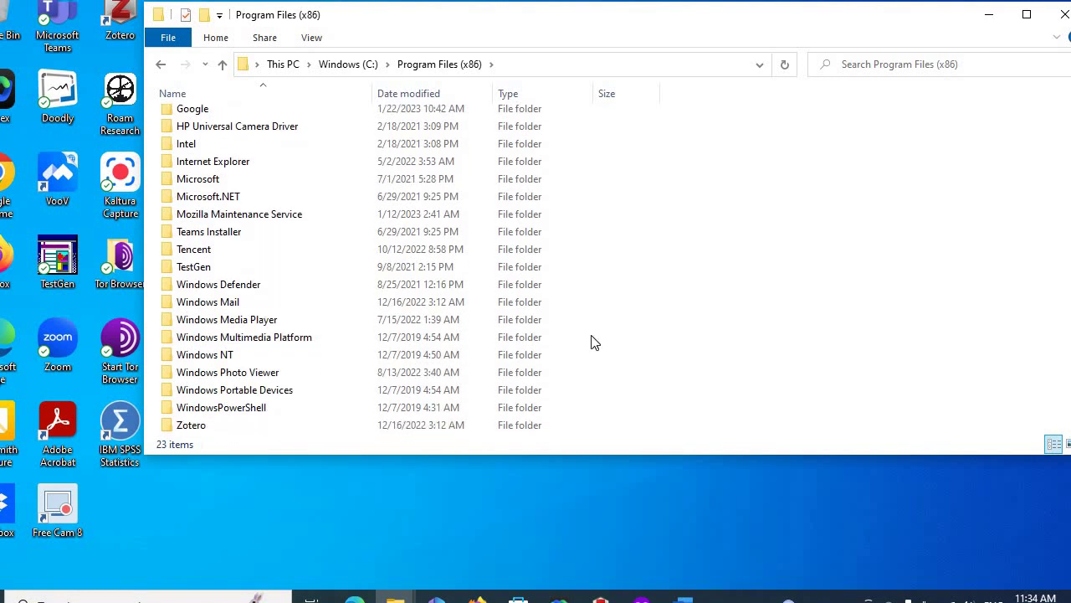
pyautogui.doubleClick(193, 425)
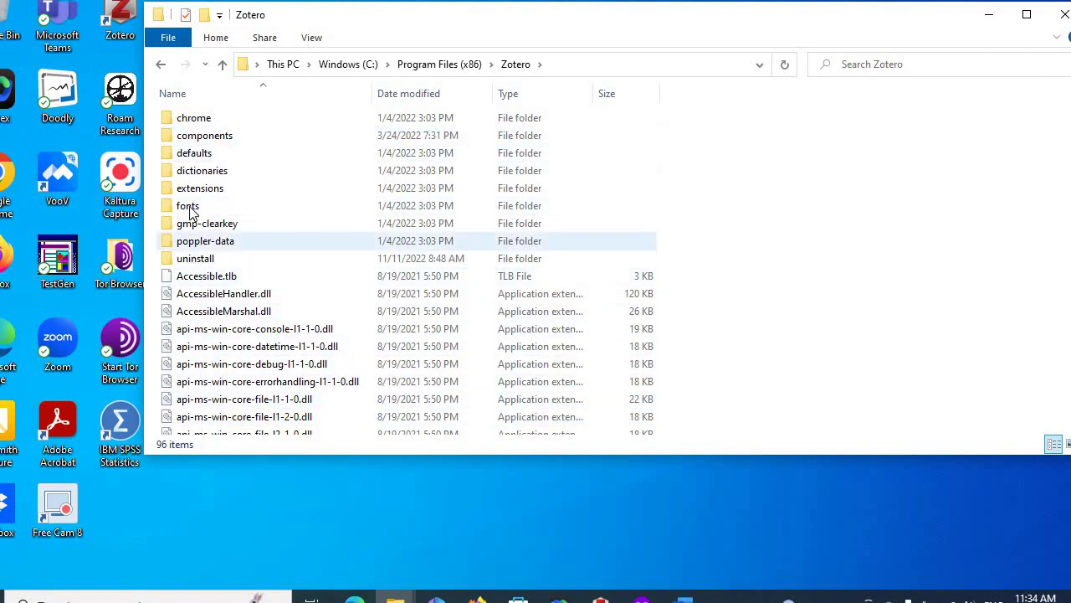
pyautogui.doubleClick(192, 190)
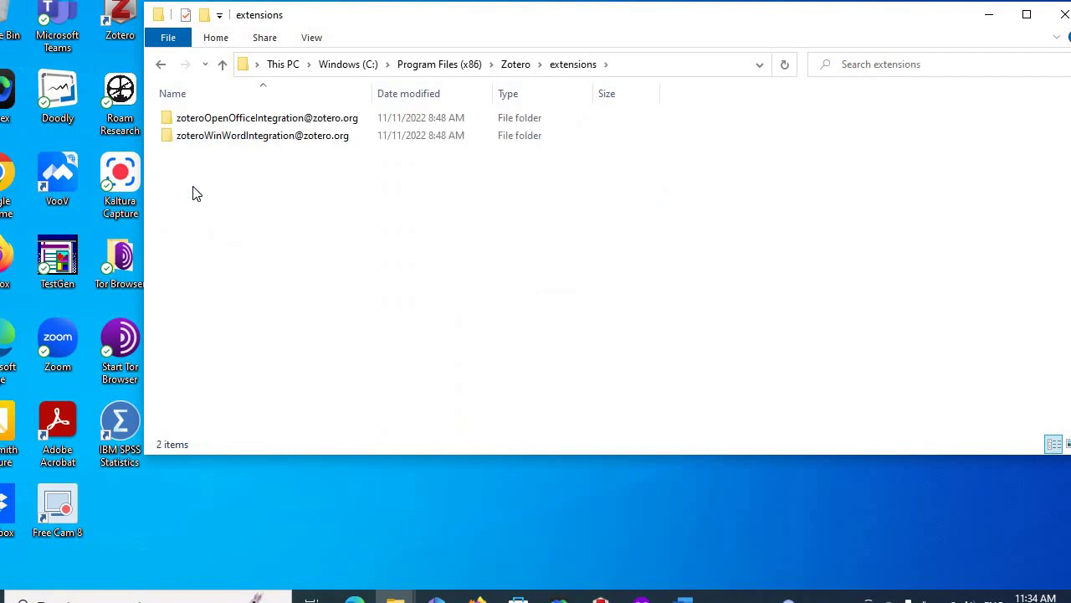
pyautogui.doubleClick(260, 138)
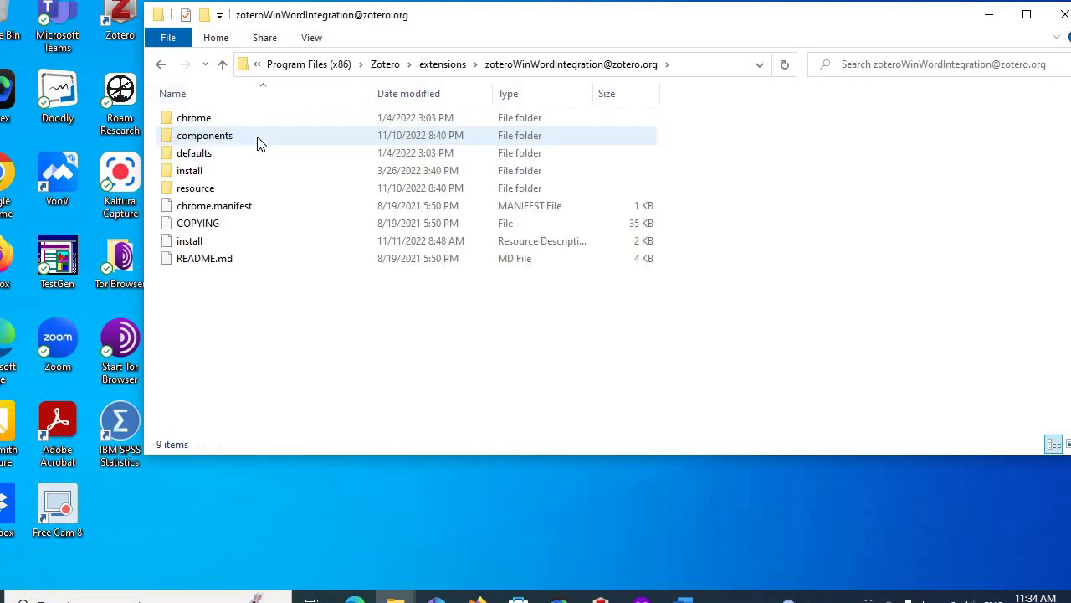
pyautogui.click(199, 174)
pyautogui.doubleClick(200, 174)
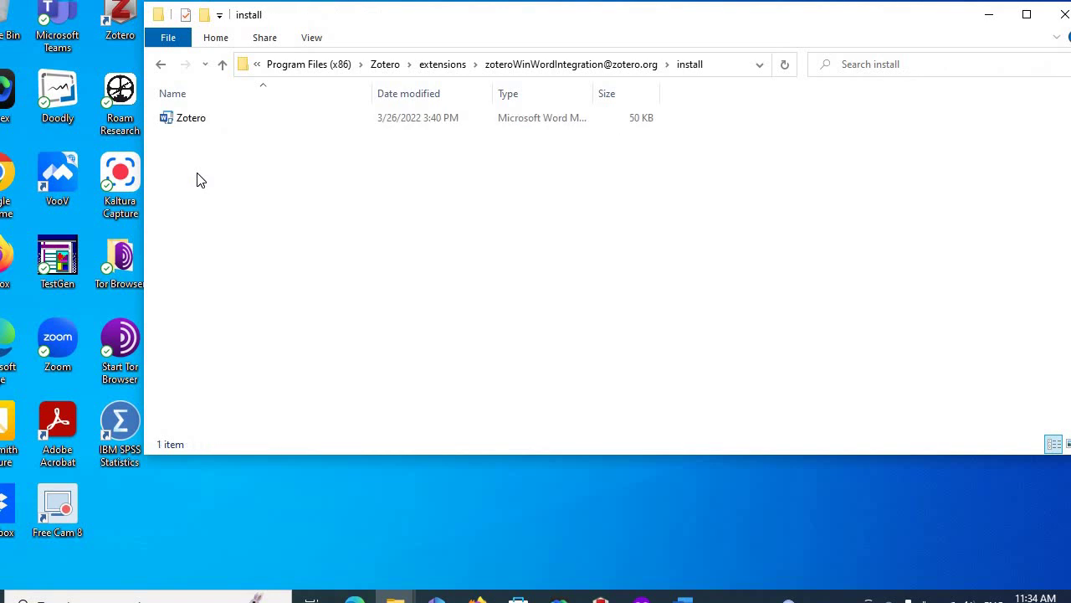
pyautogui.click(188, 120)
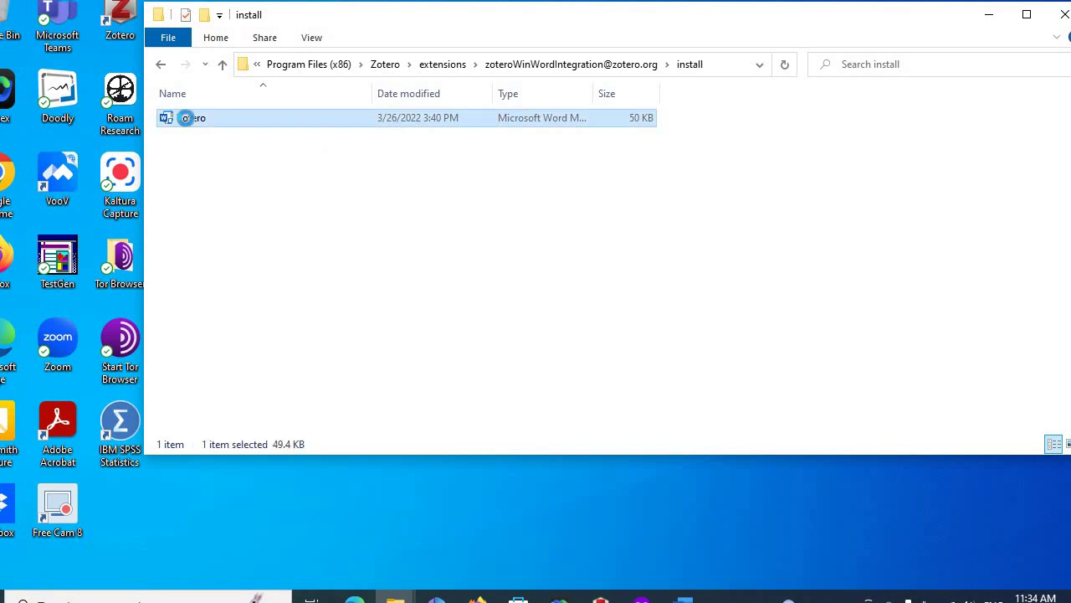
pyautogui.rightClick(186, 118)
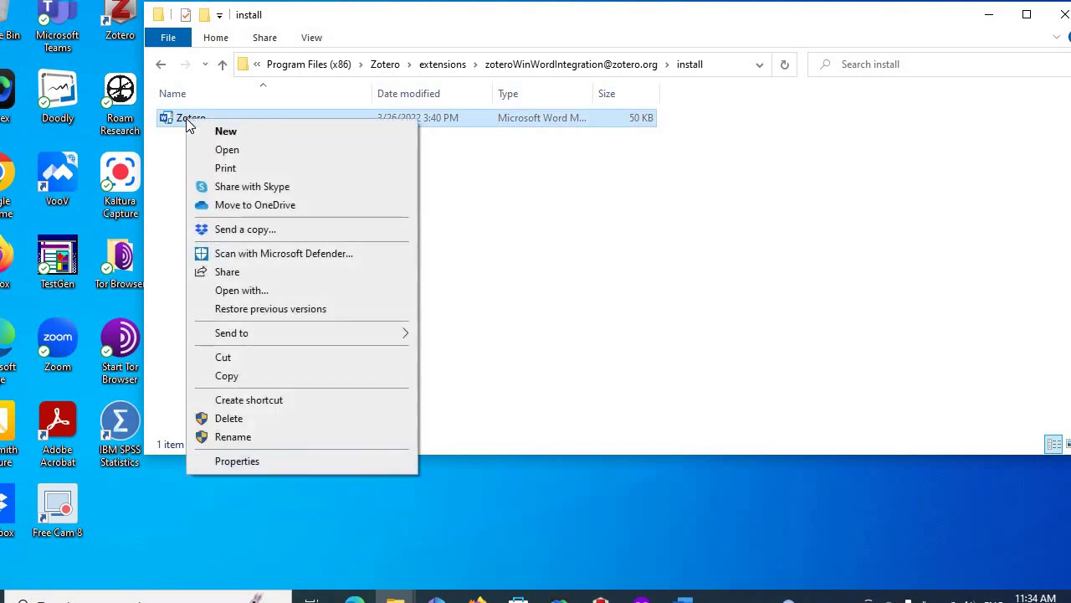
pyautogui.click(990, 19)
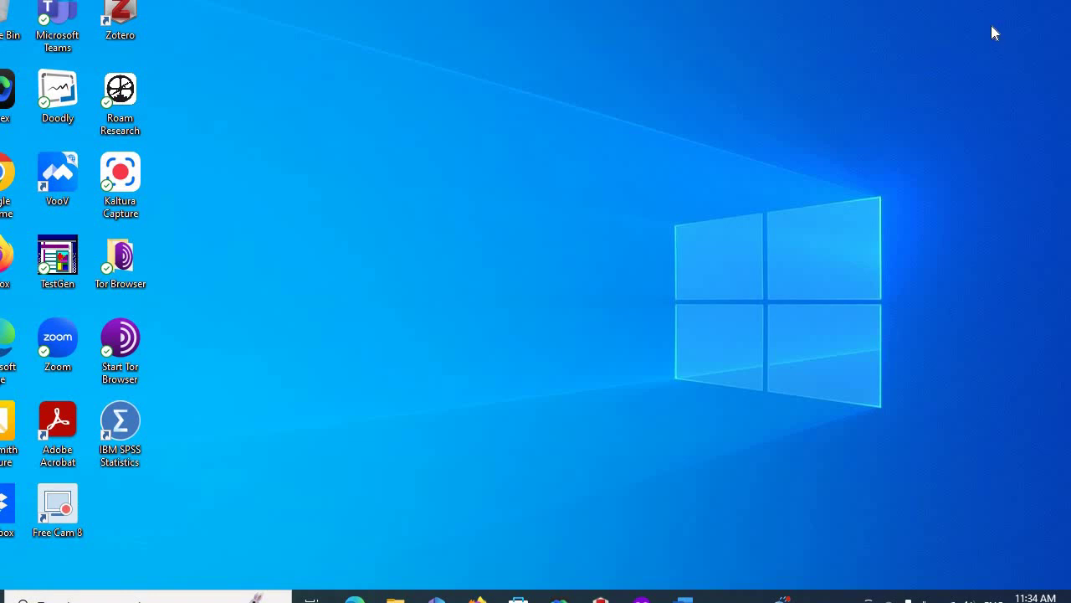
# - Bring Word back and open Options on the Advanced page, scrolled down to General
pyautogui.click(686, 598)
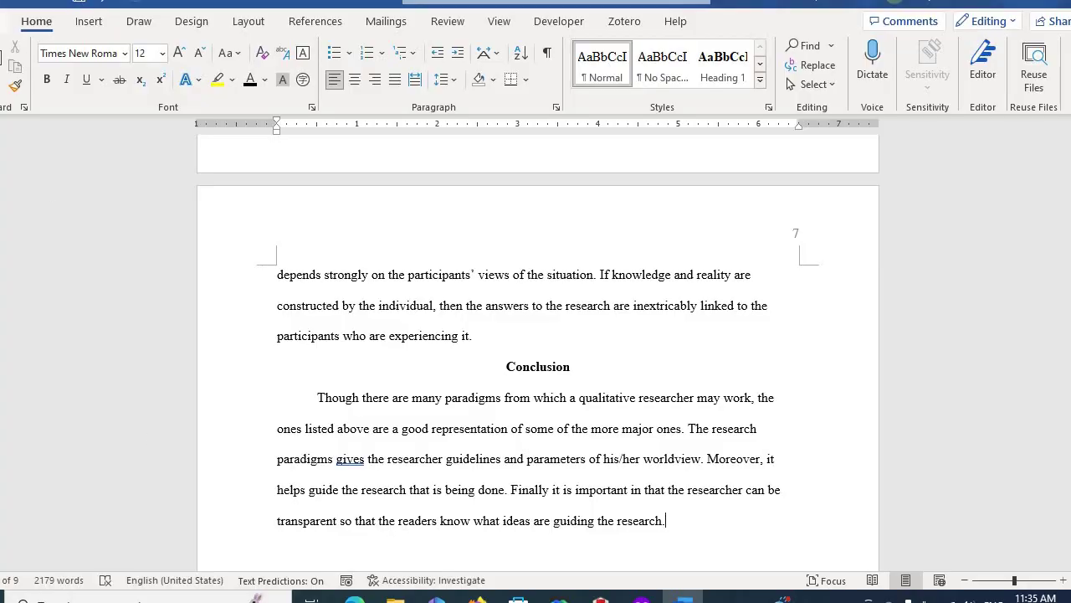
pyautogui.hotkey('alt', 'f')
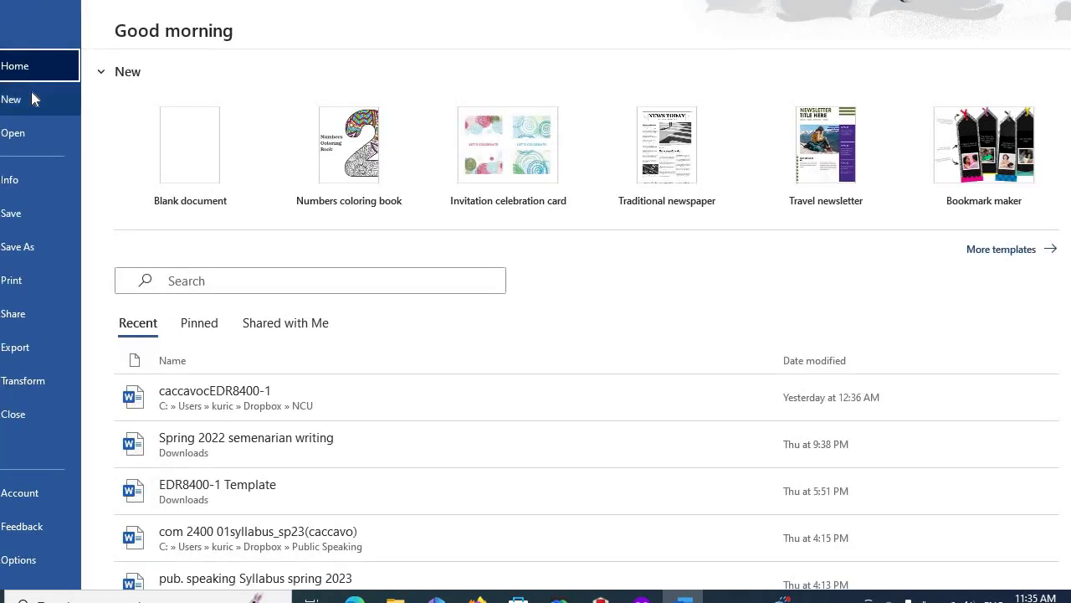
pyautogui.click(23, 558)
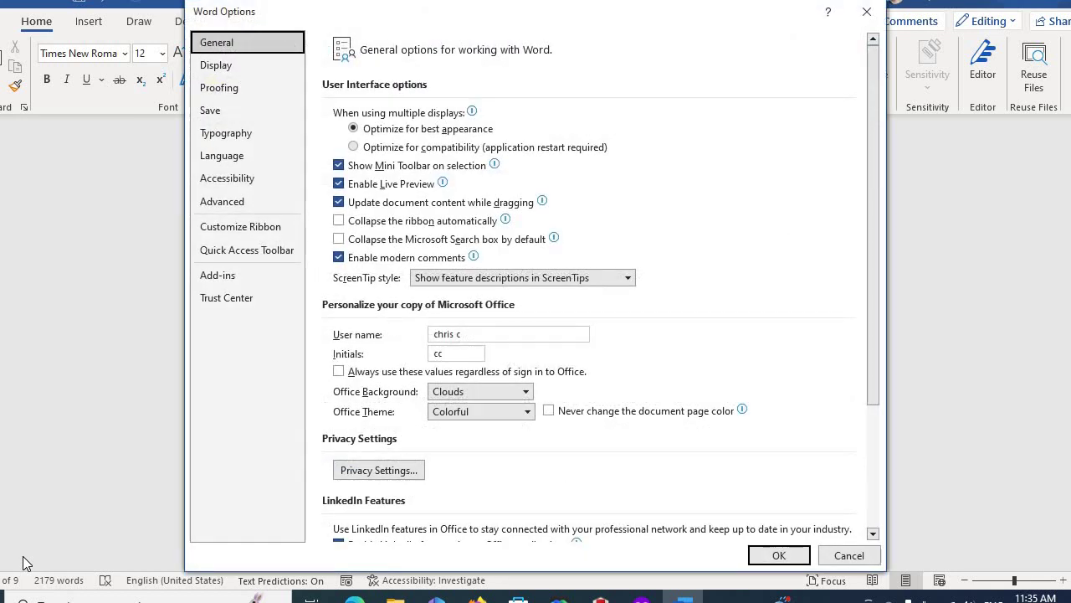
pyautogui.click(222, 205)
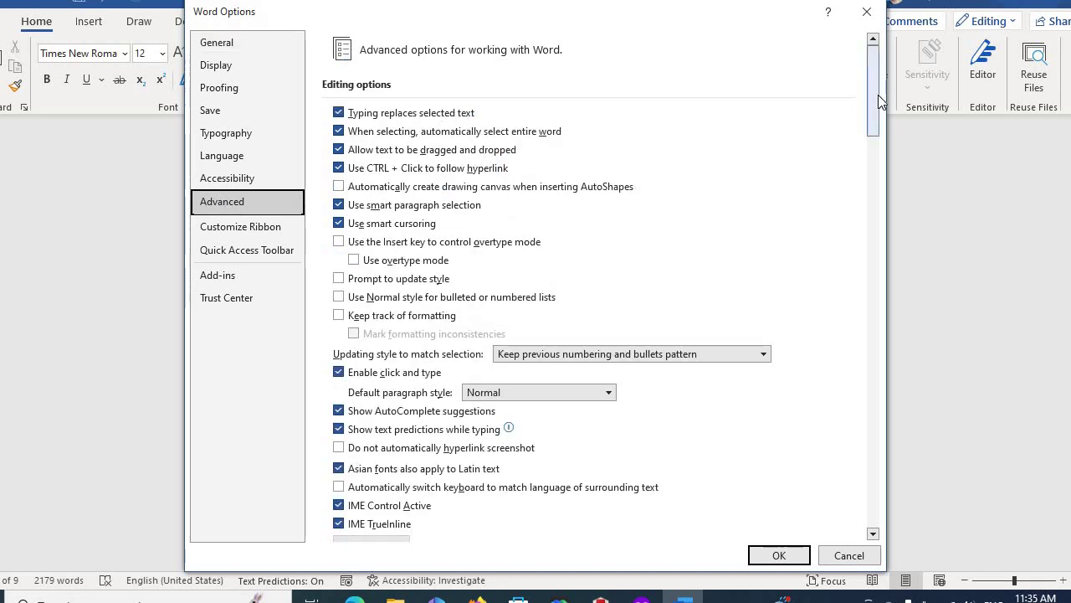
pyautogui.moveTo(878, 94); pyautogui.dragTo(905, 431)
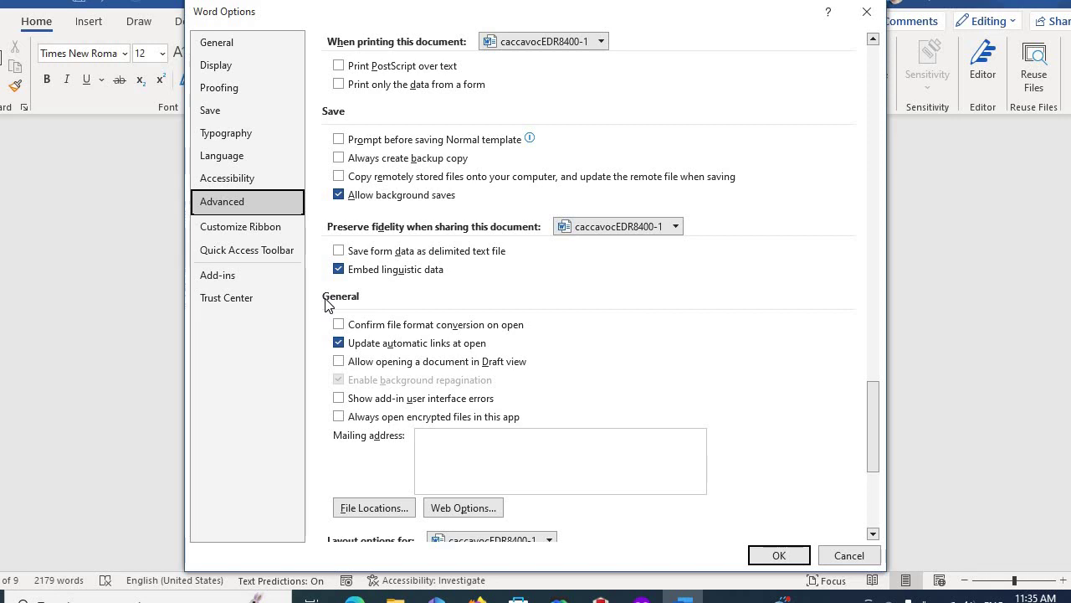
# - In File Locations, pick Startup and browse its folder, the empty Word STARTUP folder
pyautogui.click(379, 508)
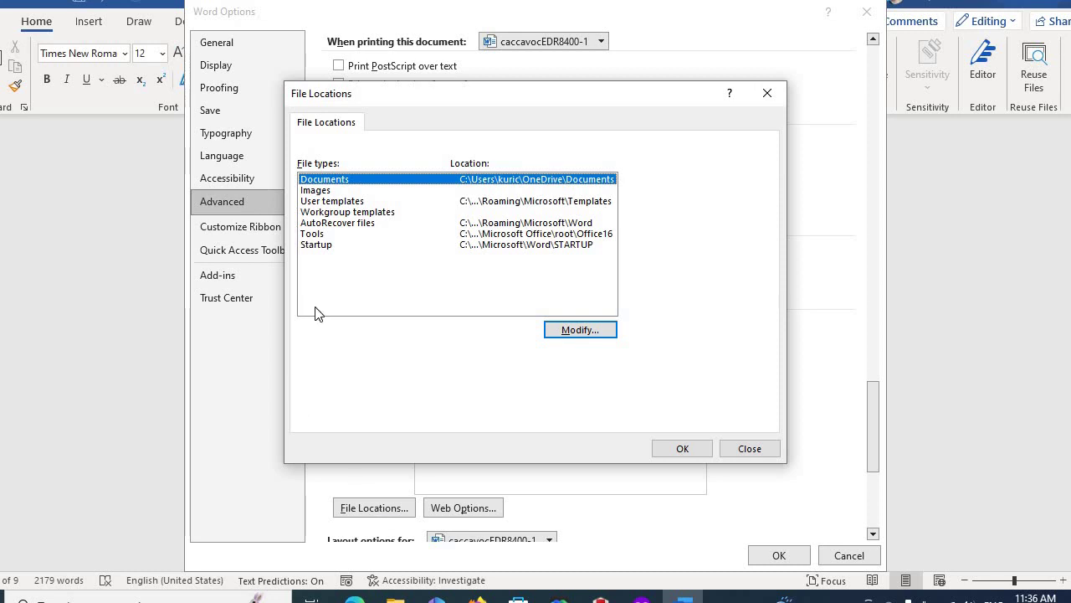
pyautogui.click(318, 245)
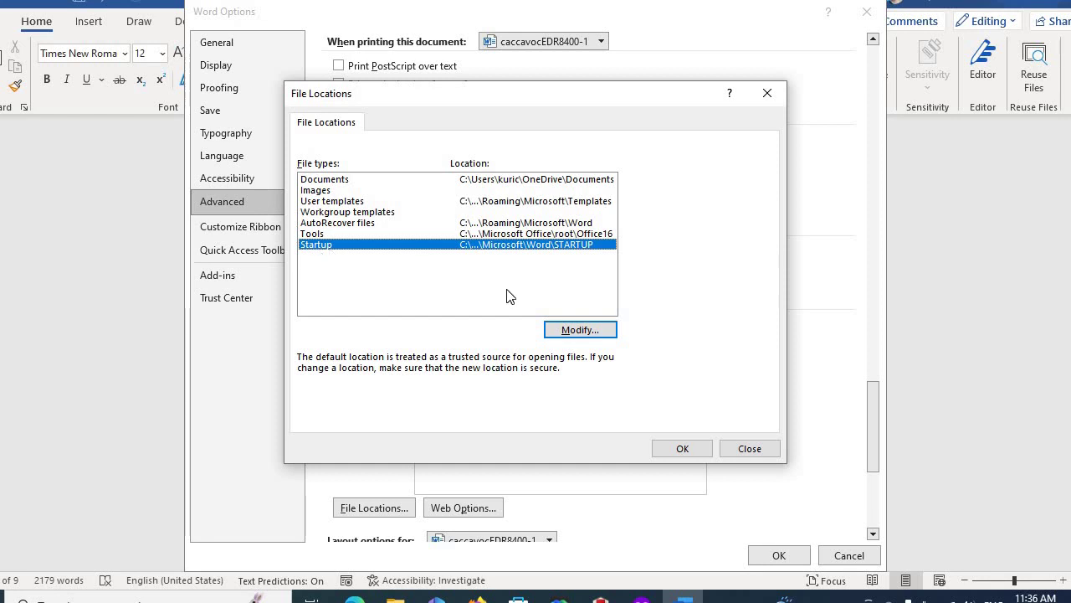
pyautogui.click(580, 329)
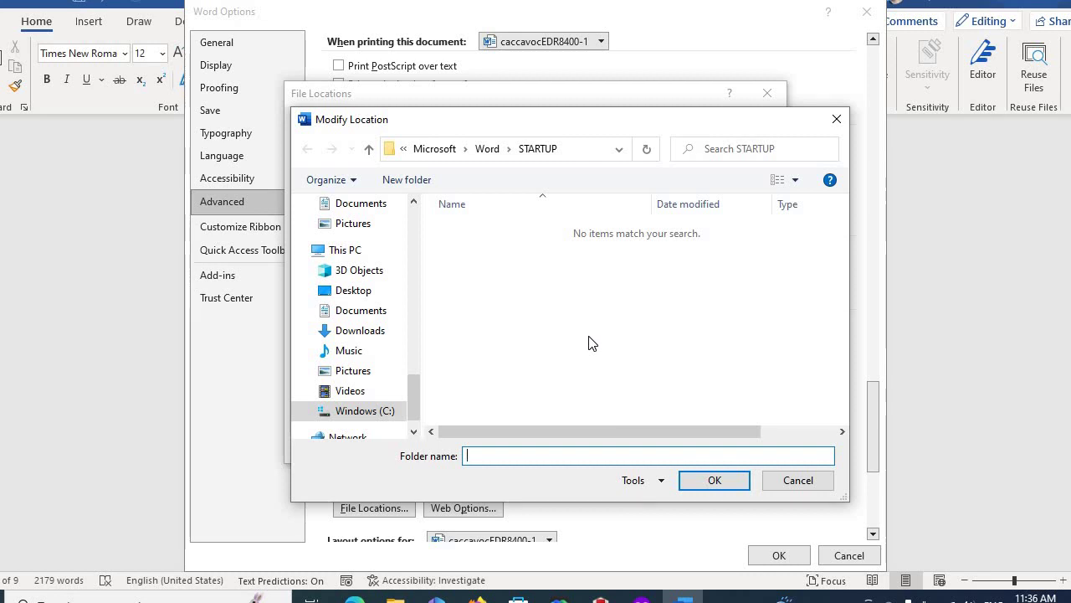
pyautogui.rightClick(503, 304)
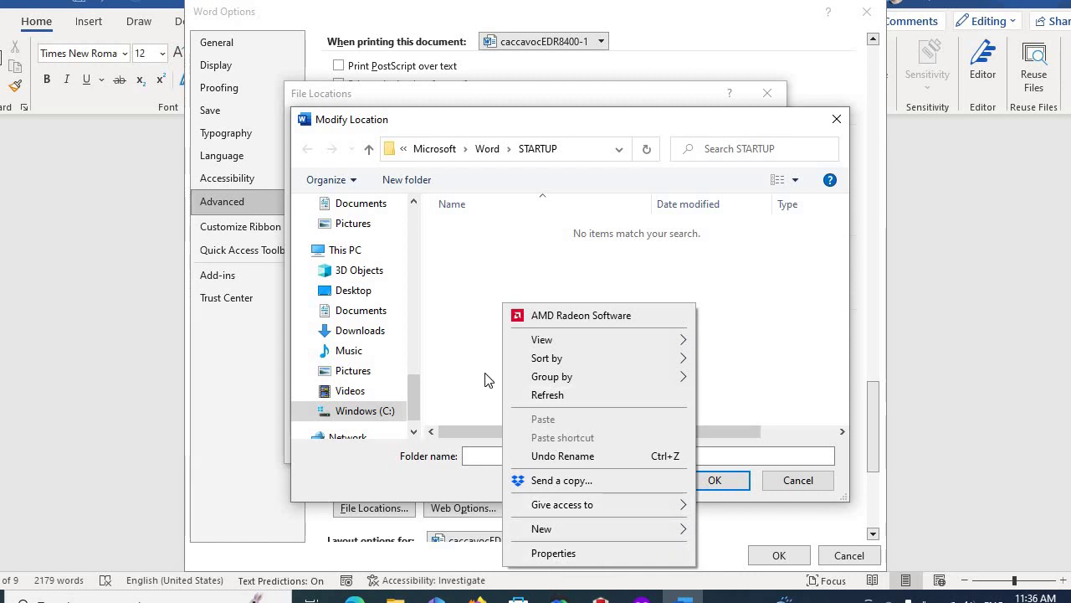
# - Confirm the STARTUP folder, OK out of File Locations and Word Options, then restore Word
pyautogui.click(456, 388)
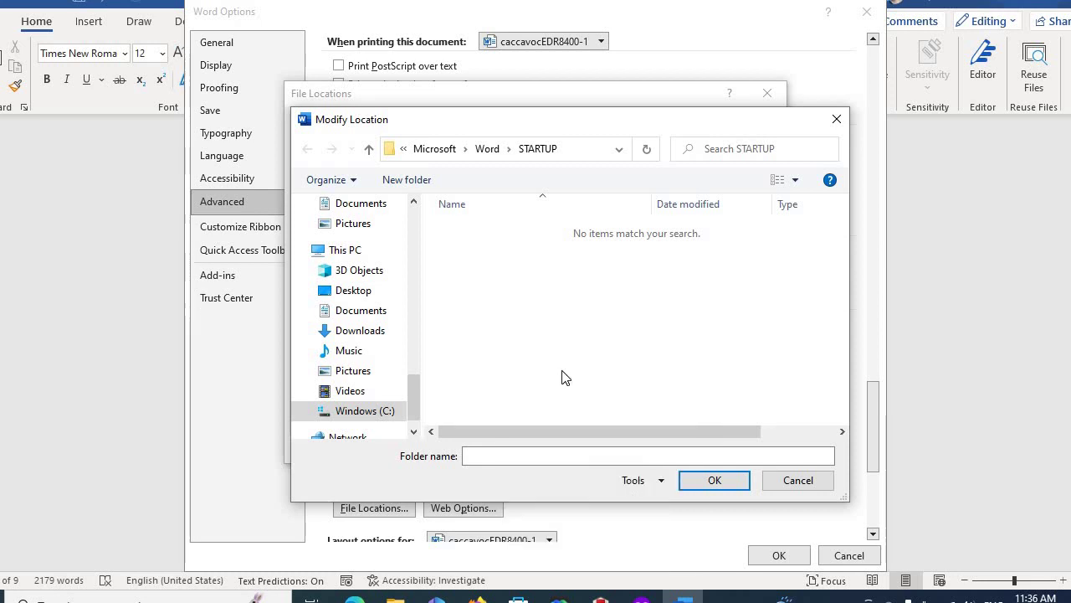
pyautogui.click(713, 481)
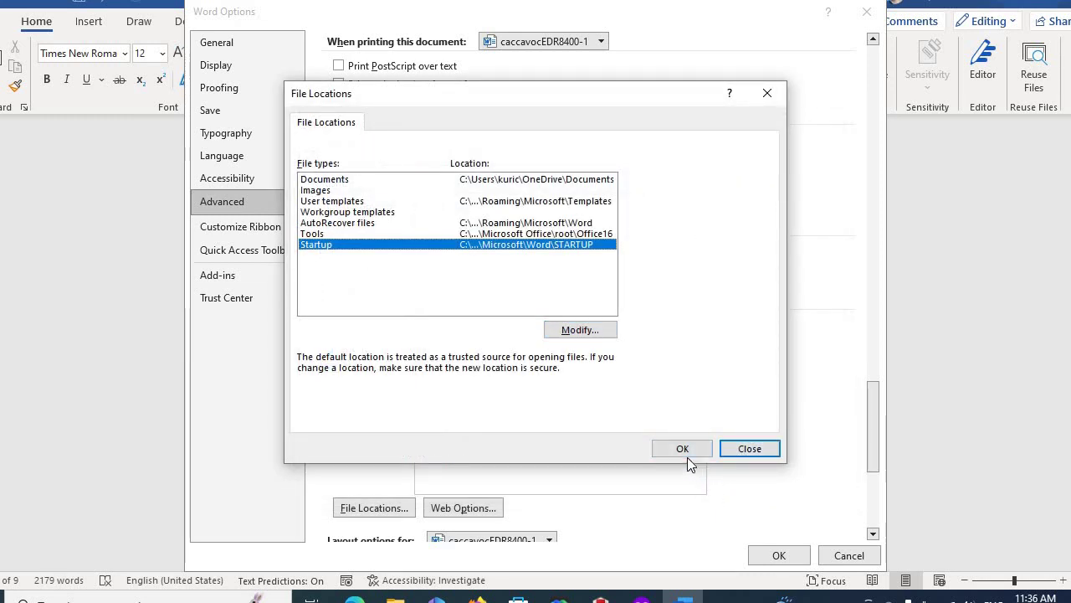
pyautogui.click(683, 449)
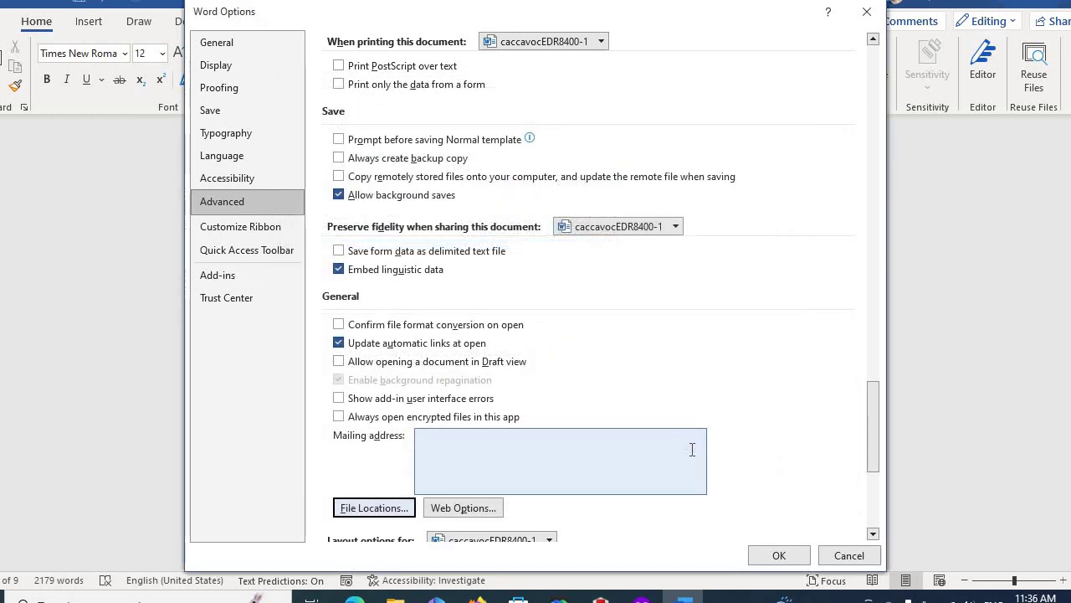
pyautogui.click(768, 557)
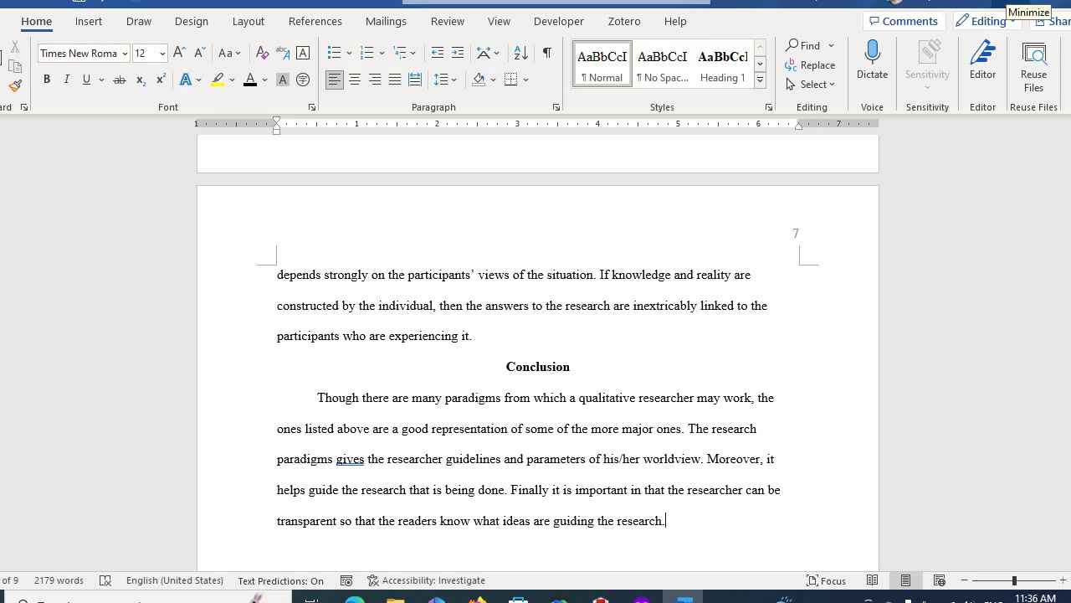
pyautogui.click(1005, 3)
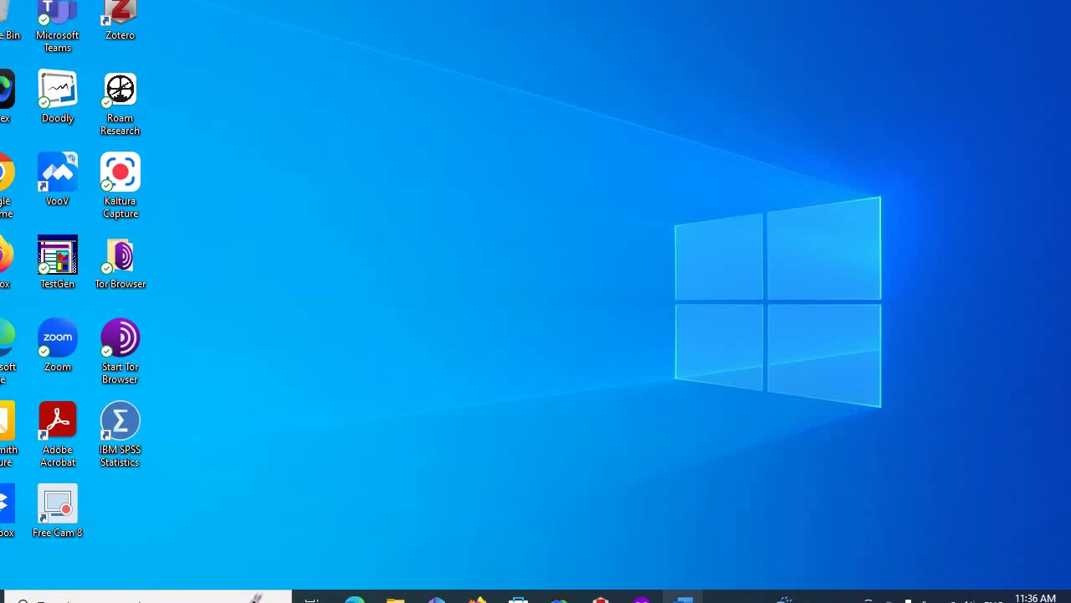
pyautogui.click(684, 596)
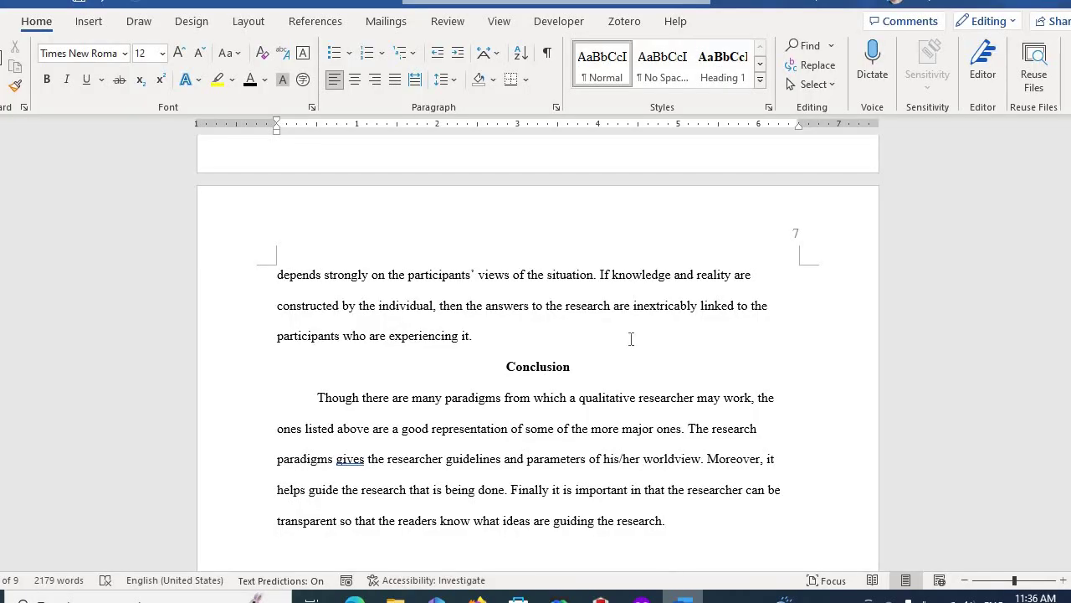